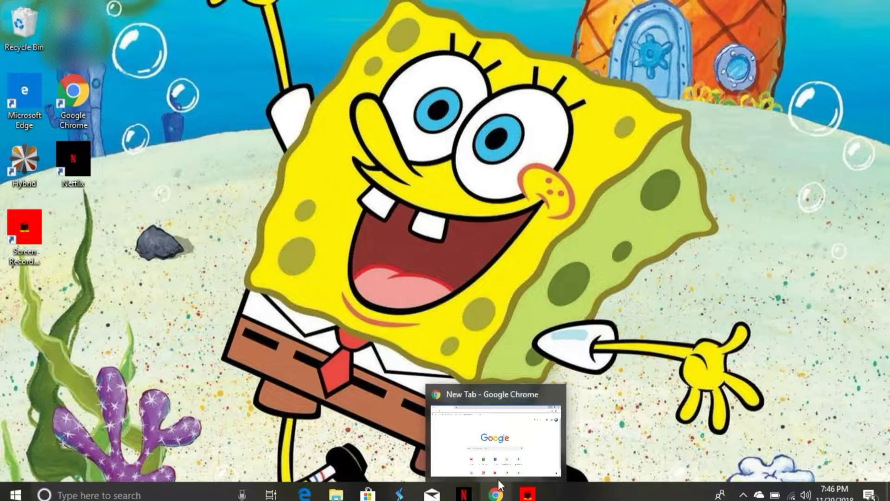
left_click(501, 448)
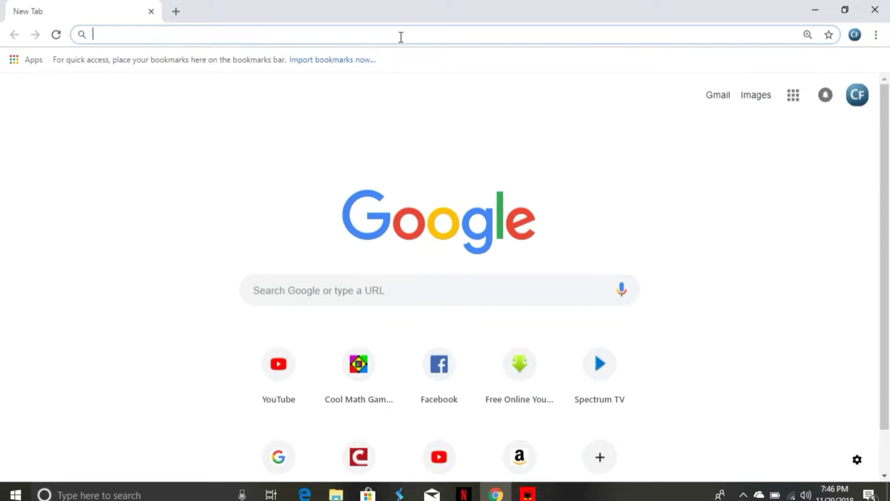
type("cu")
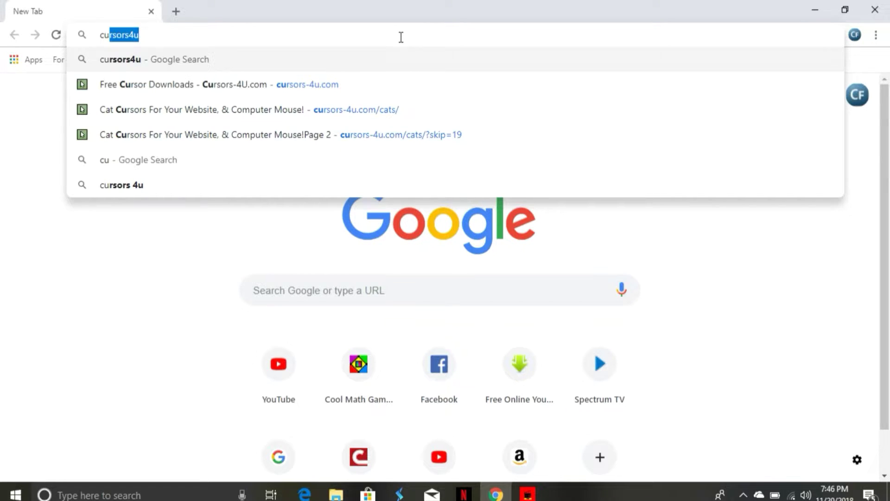
key("Down")
key("Return")
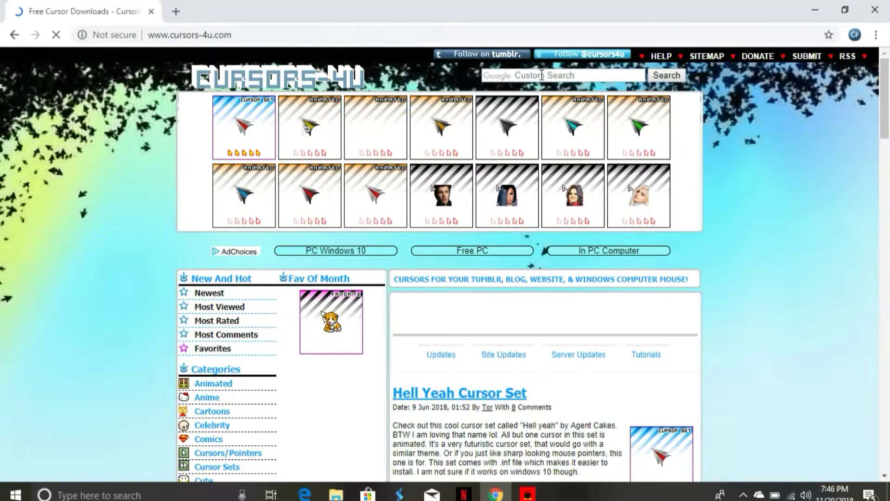
Search the Cursors-4U site for 'spongebob'
left_click(542, 76)
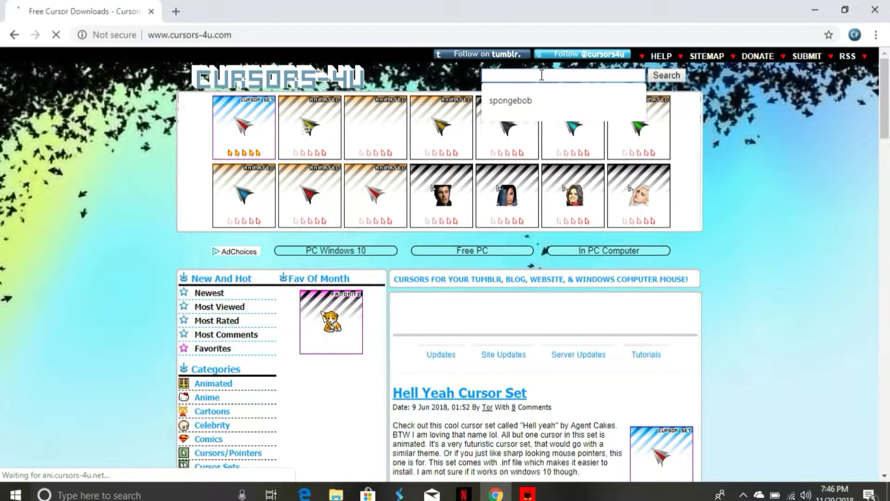
type("spongebo")
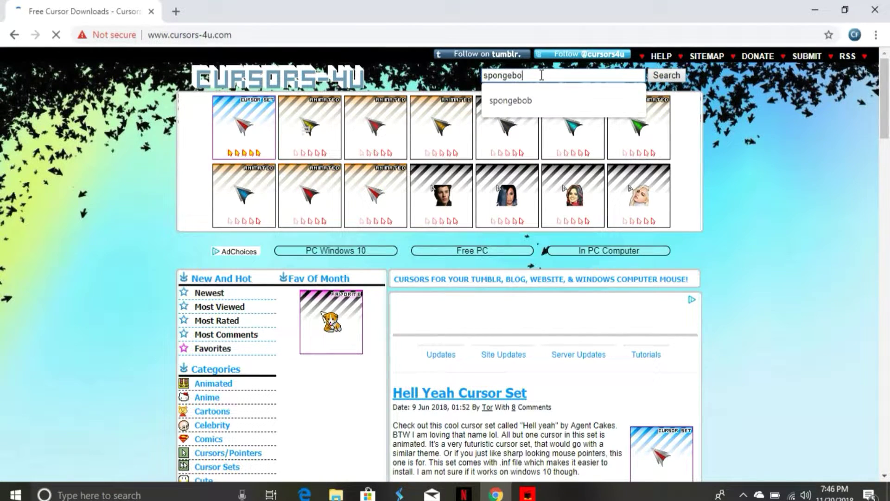
type("b")
key("Return")
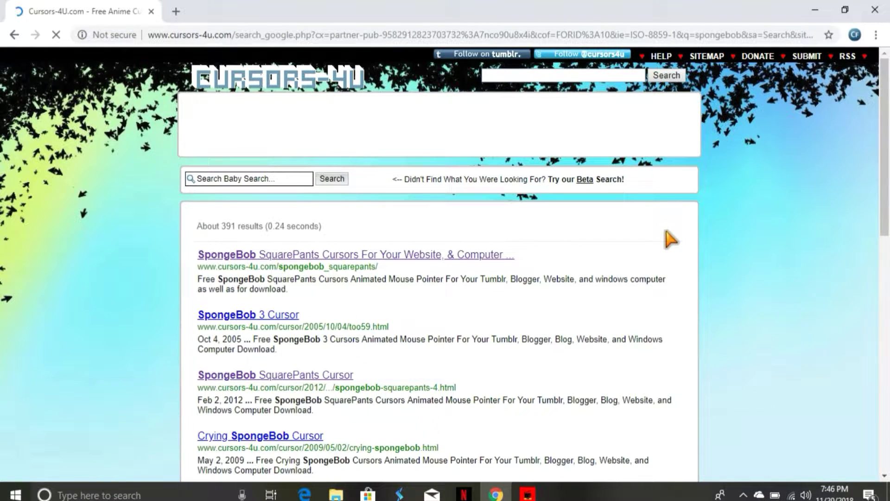
Open the first 'SpongeBob SquarePants Cursors' search result and browse its cursor grid
left_click(436, 258)
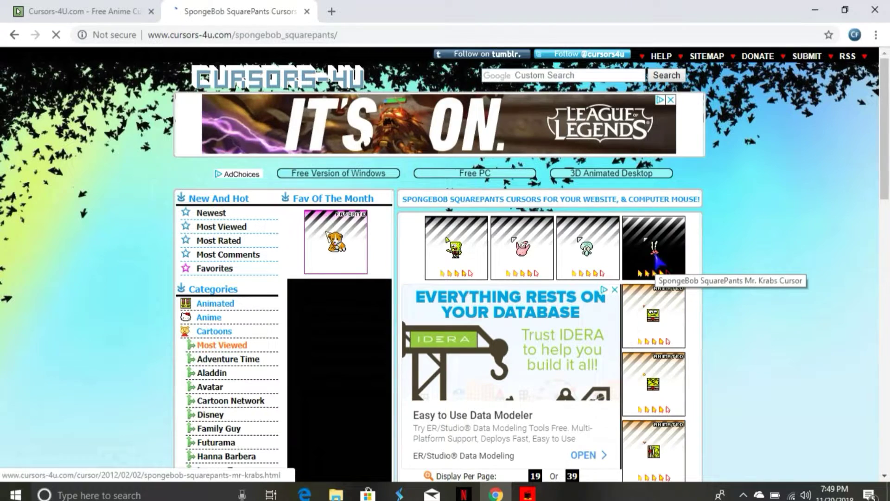
scroll(731, 240, "down", 2)
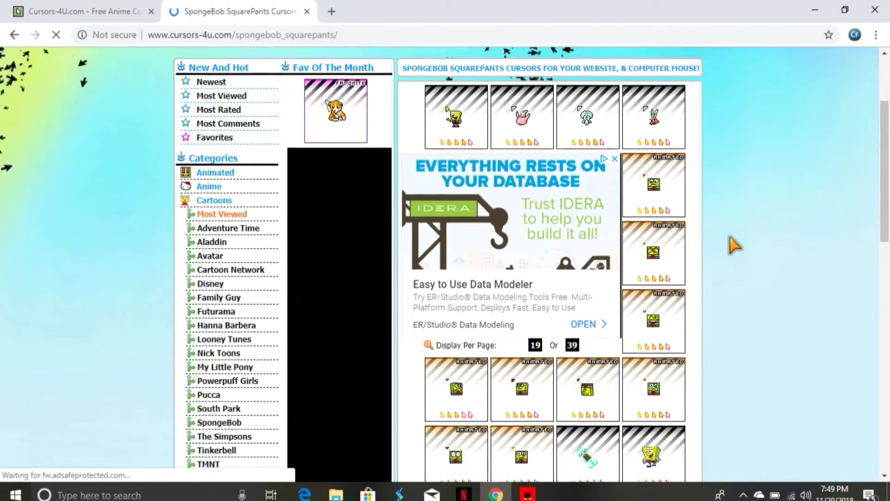
scroll(733, 244, "down", 1)
scroll(733, 243, "down", 1)
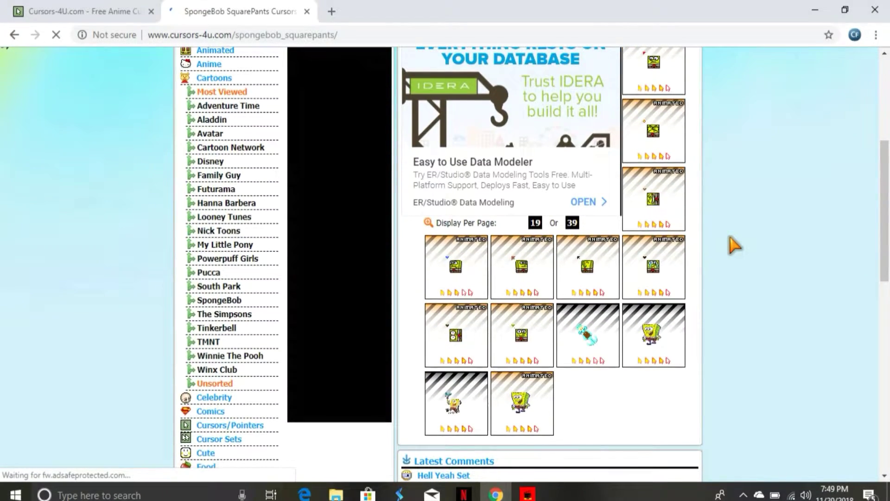
scroll(733, 243, "down", 1)
scroll(733, 244, "down", 1)
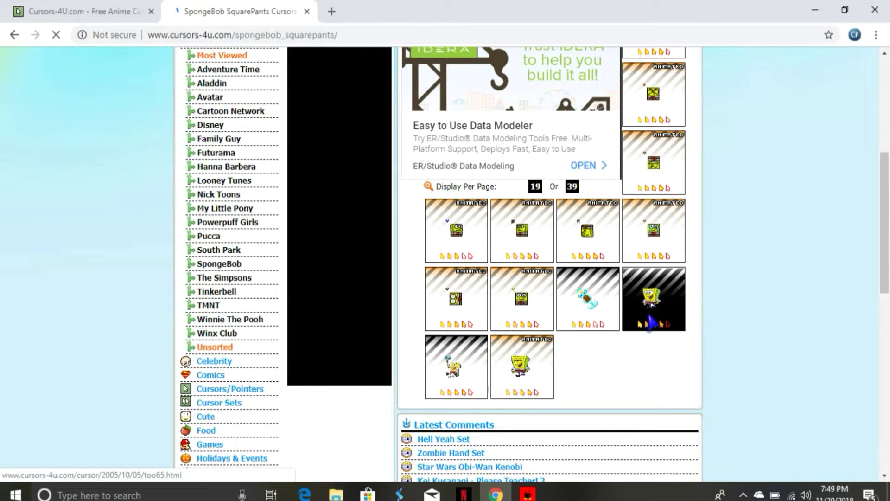
scroll(722, 302, "up", 1)
scroll(722, 302, "up", 2)
scroll(724, 301, "up", 2)
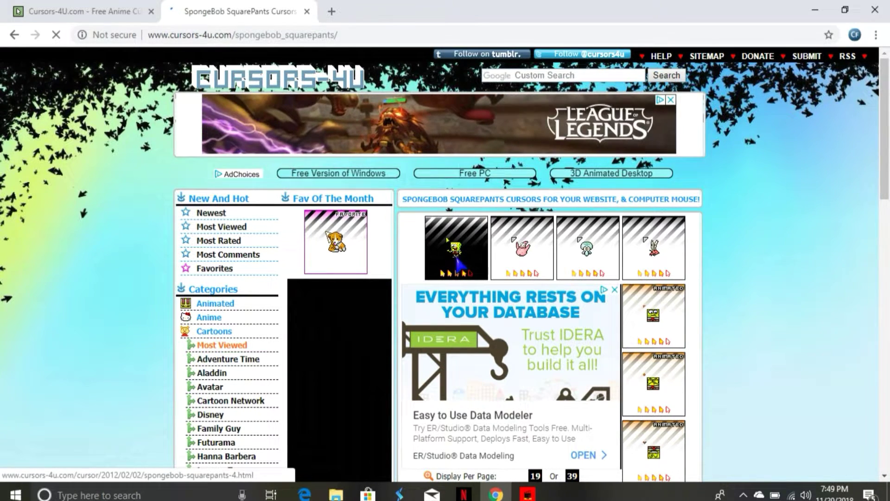
Open the SpongeBob cursor's page and download its too1107 (1).cur file
left_click(457, 259)
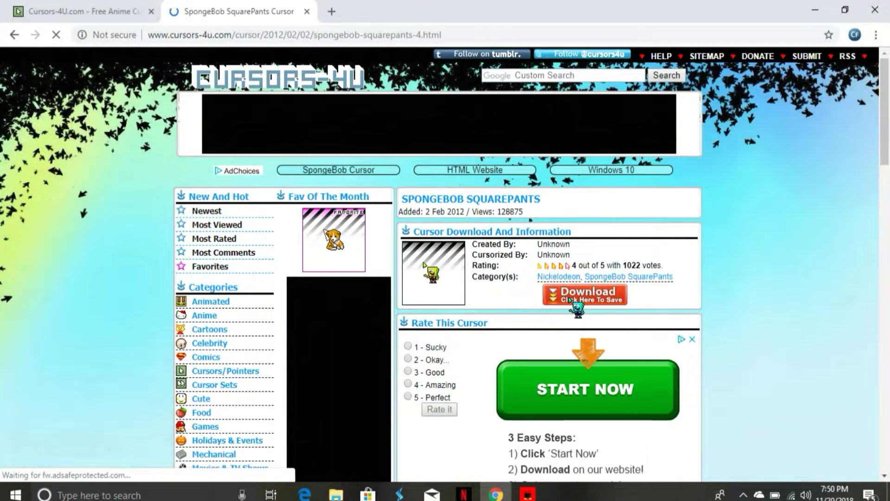
left_click(571, 300)
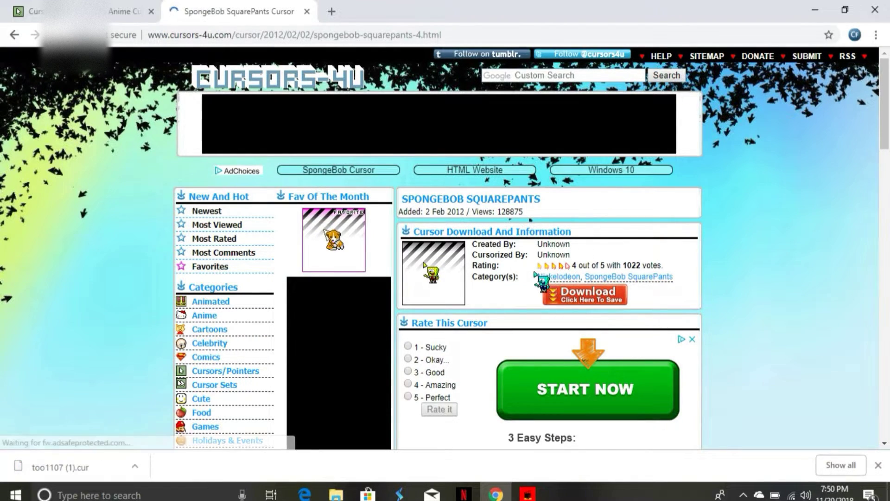
Close the browser, launch Settings from Start, and search for 'mouse'
left_click(875, 11)
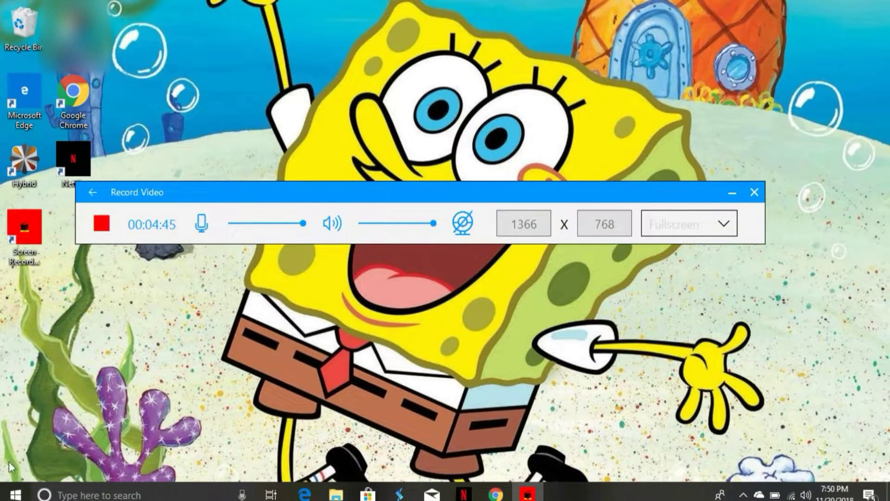
left_click(16, 493)
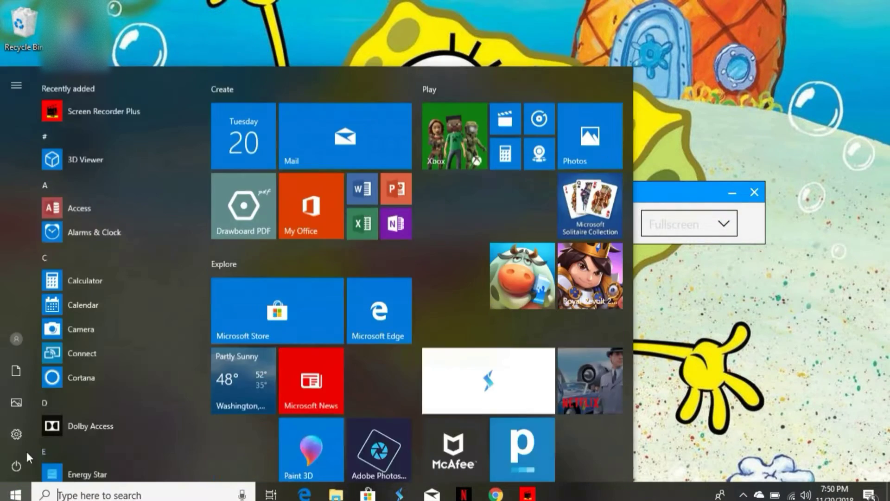
left_click(21, 435)
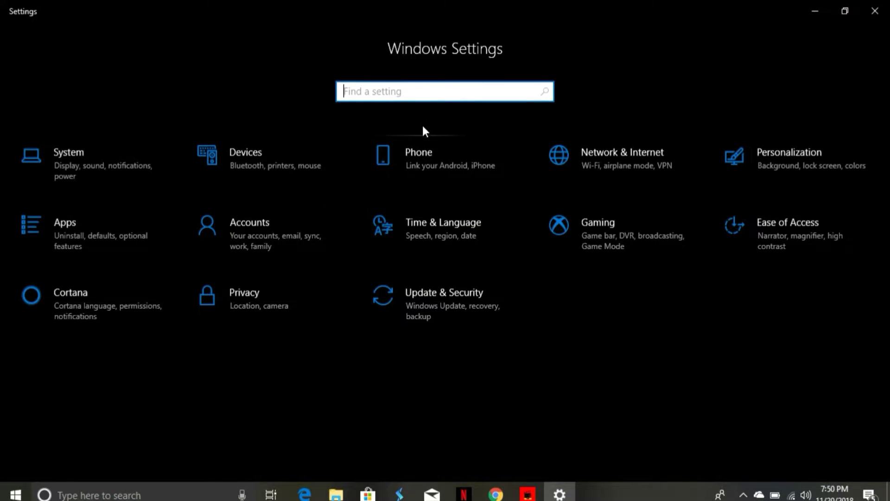
type("mou")
type("se")
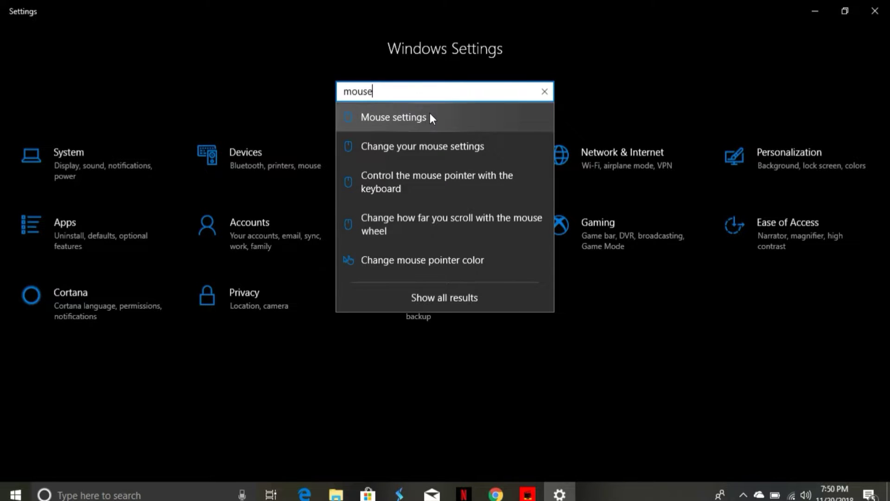
key("Return")
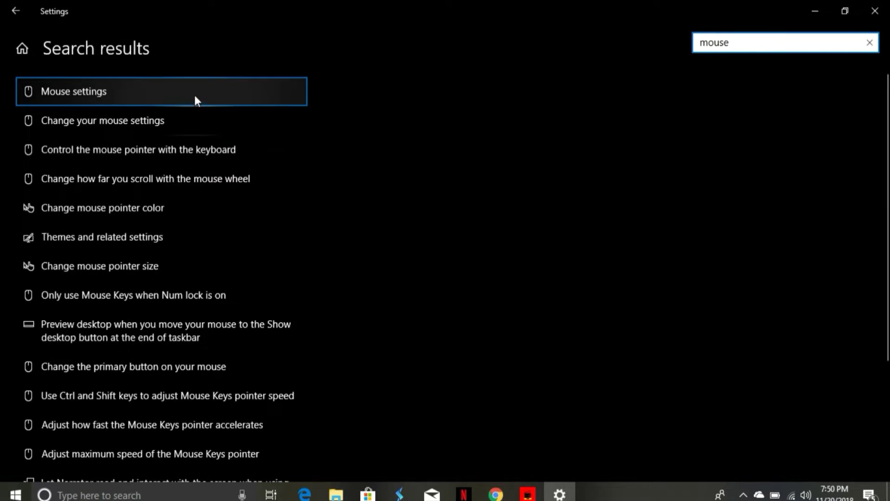
Open Mouse settings, then the Pointers tab under Additional mouse options
left_click(194, 95)
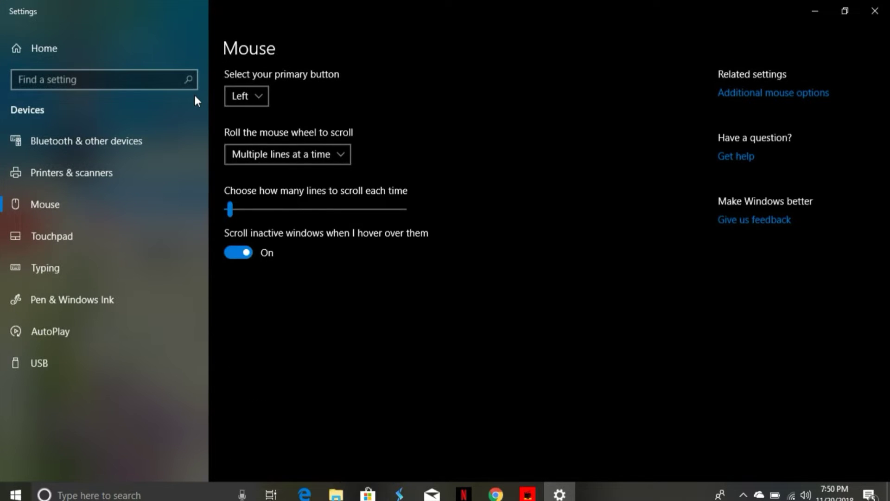
left_click(732, 93)
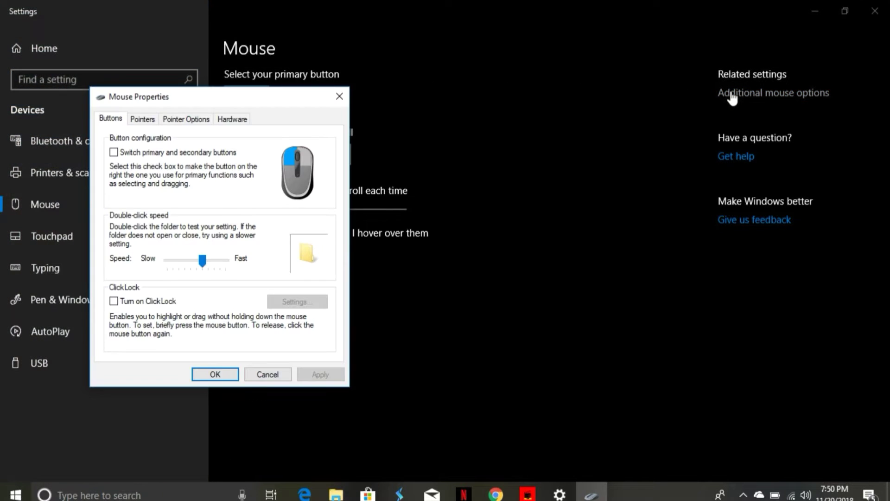
left_click(143, 120)
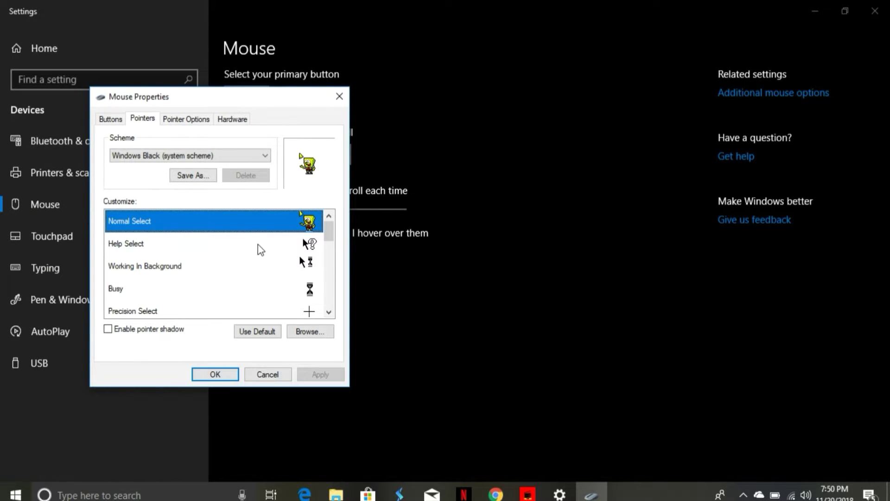
Browse to This PC > Downloads and choose too1107 for the Normal Select pointer
left_click(313, 333)
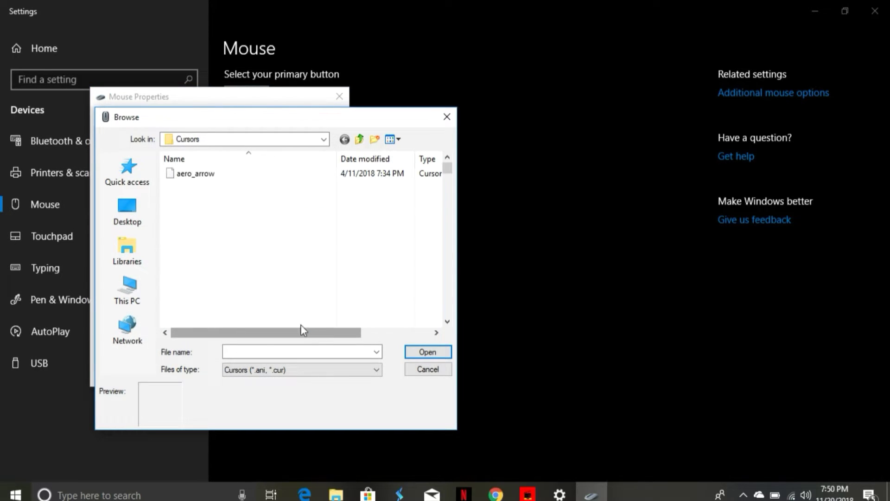
left_click(123, 248)
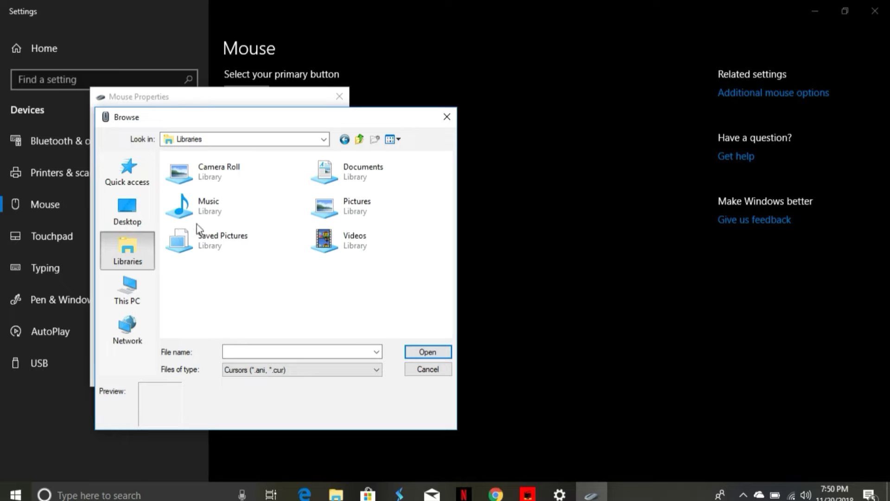
double_click(374, 183)
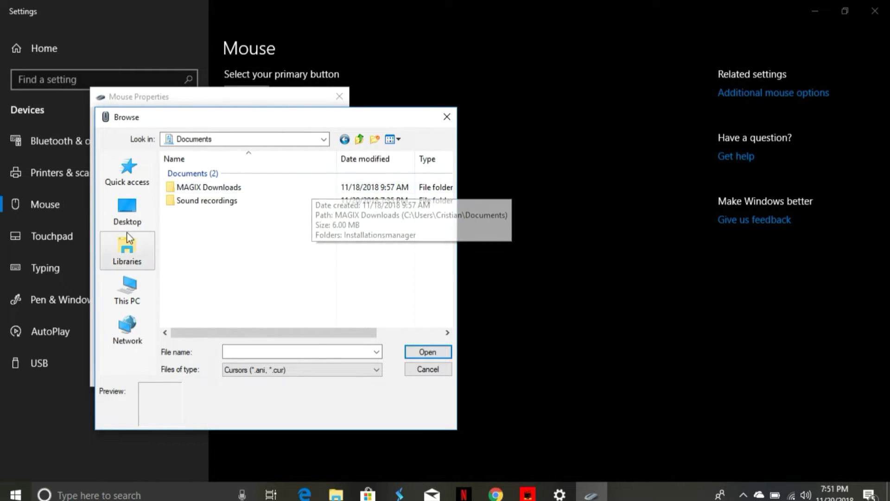
left_click(127, 248)
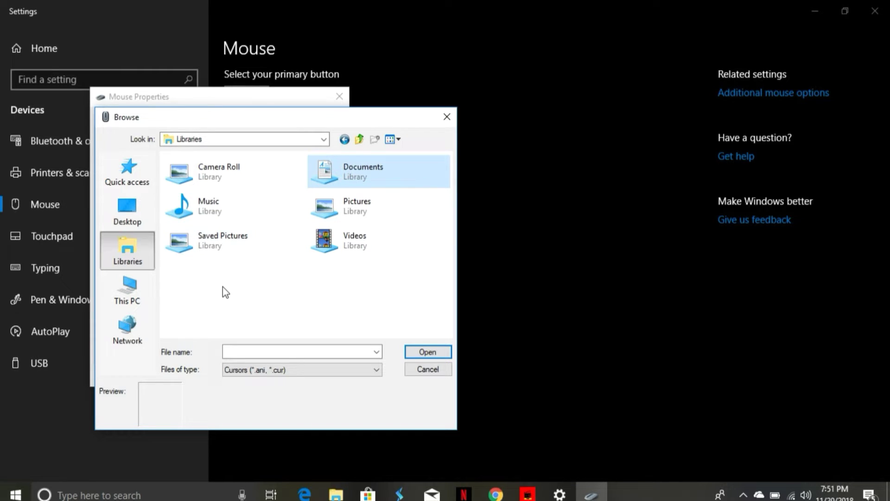
left_click(131, 292)
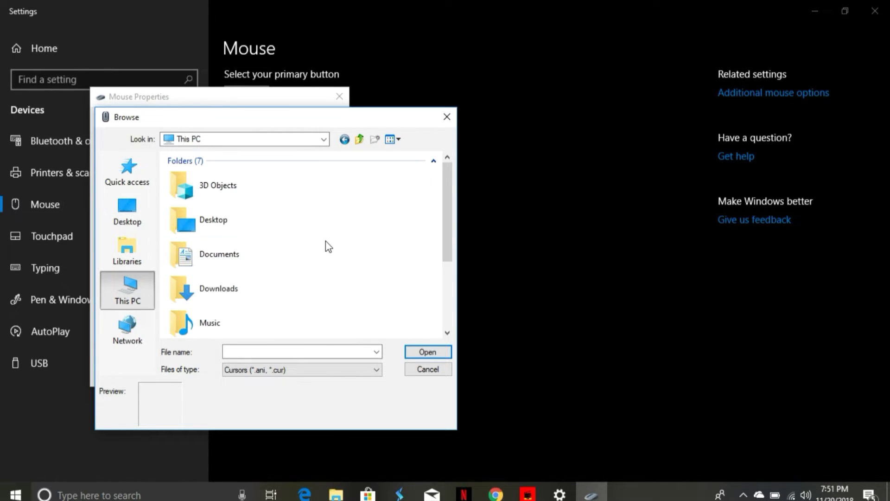
scroll(326, 244, "down", 3)
scroll(255, 185, "up", 2)
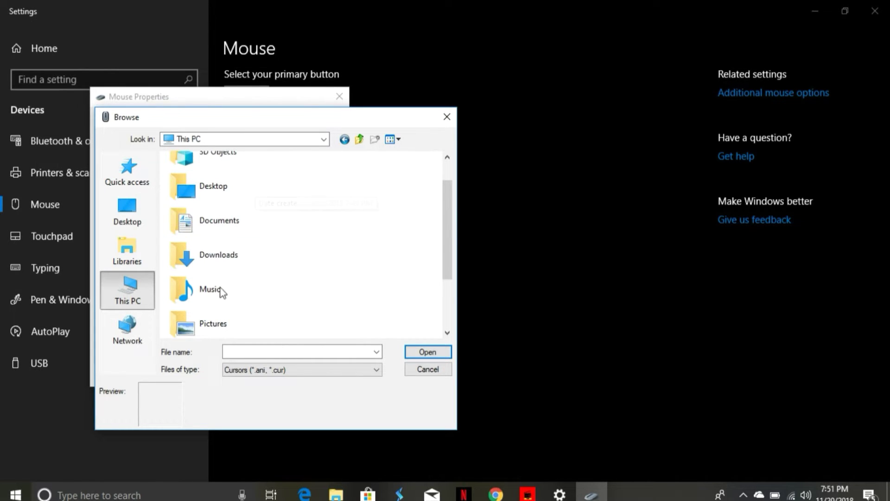
double_click(221, 263)
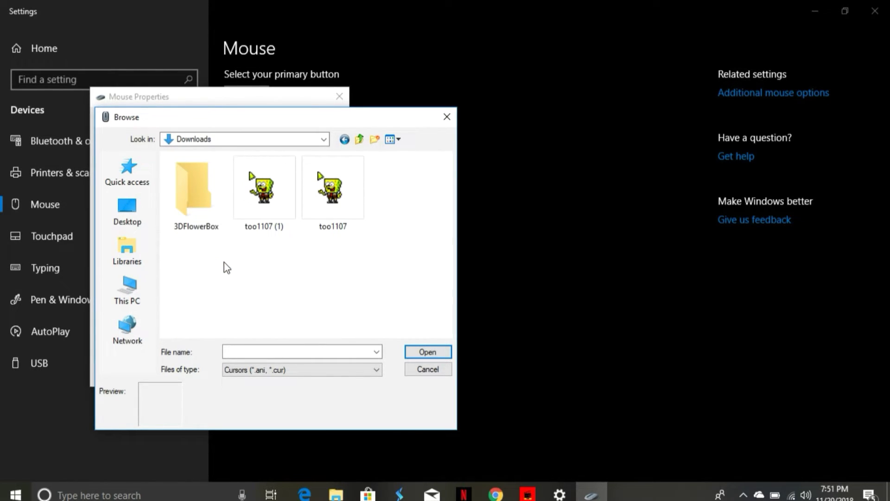
left_click(324, 207)
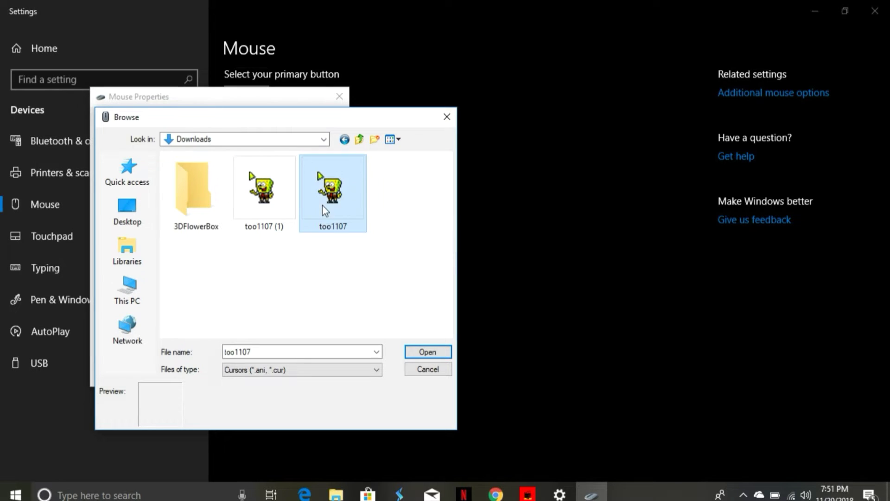
left_click(446, 352)
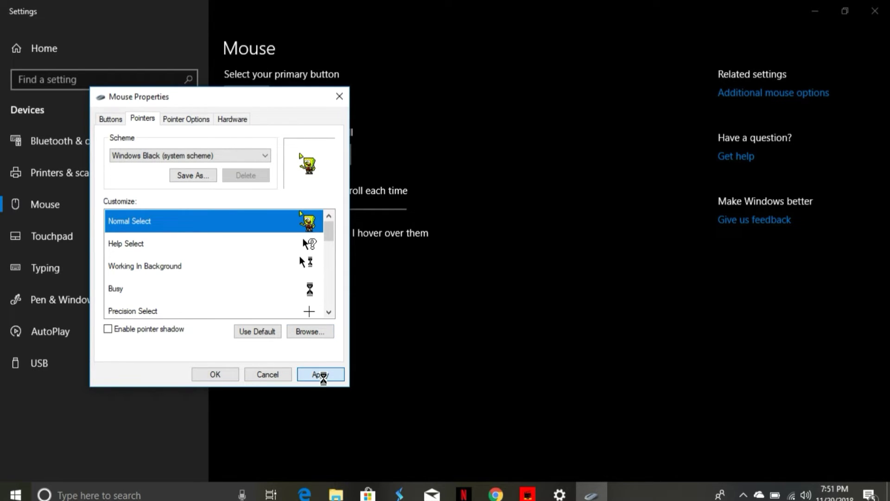
Apply the SpongeBob Normal Select cursor and close Mouse Properties with OK
left_click(322, 374)
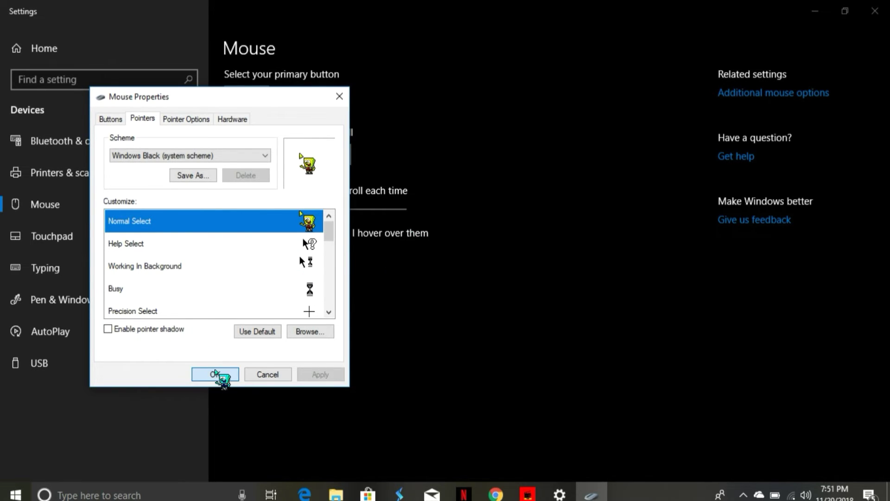
left_click(216, 369)
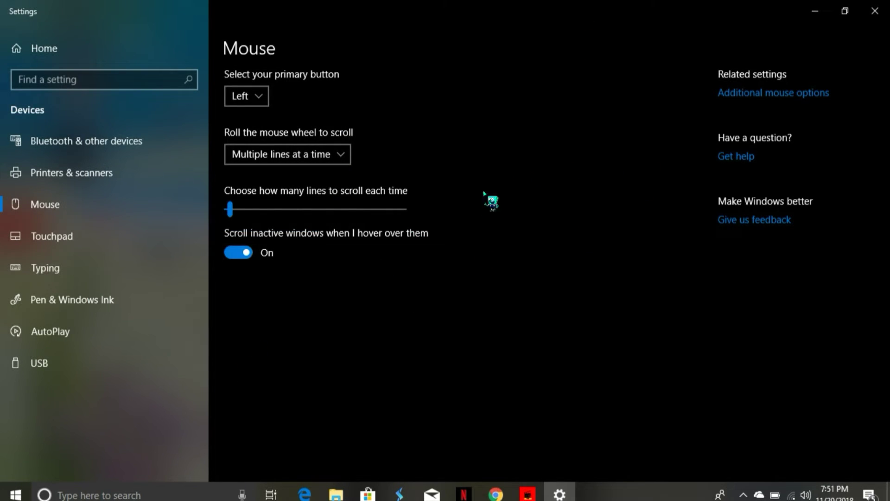